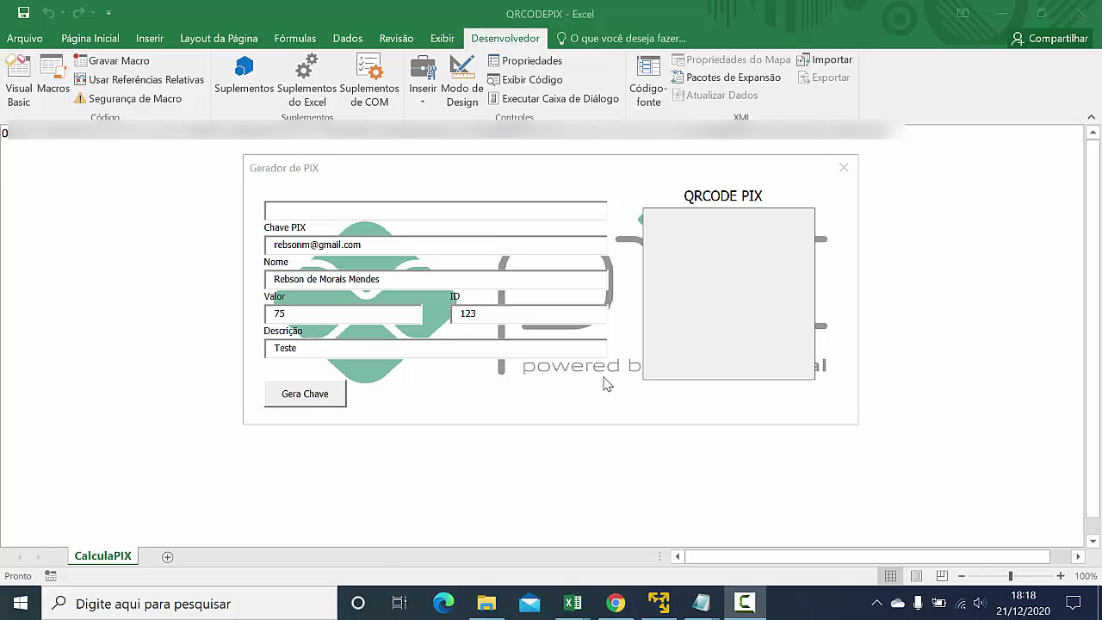
pyautogui.moveTo(396, 244); pyautogui.dragTo(242, 247)
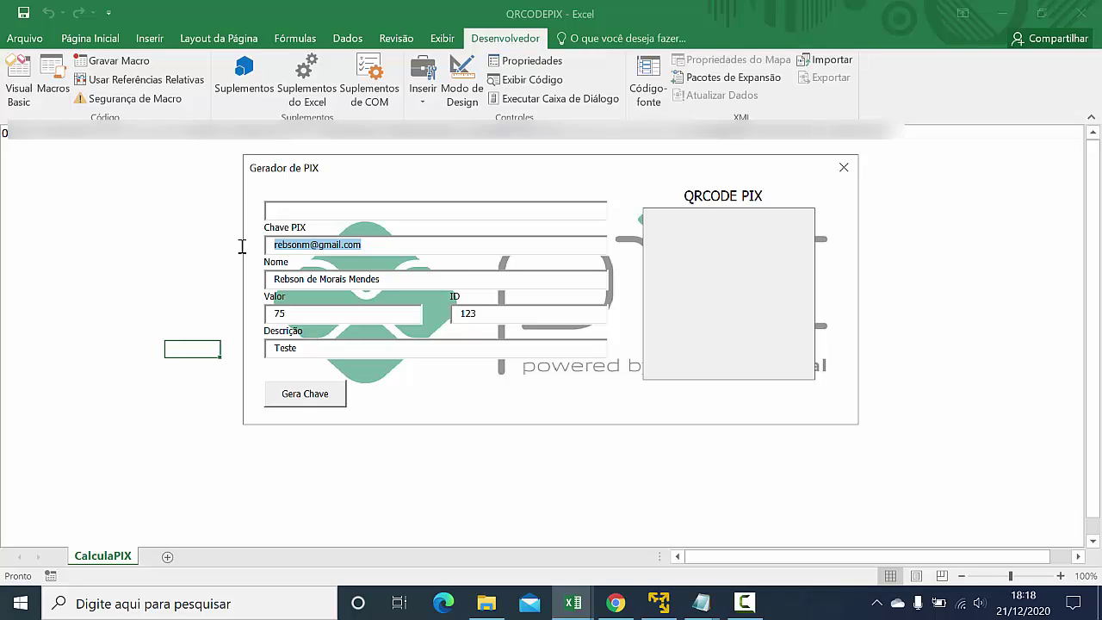
pyautogui.moveTo(404, 282); pyautogui.dragTo(221, 285)
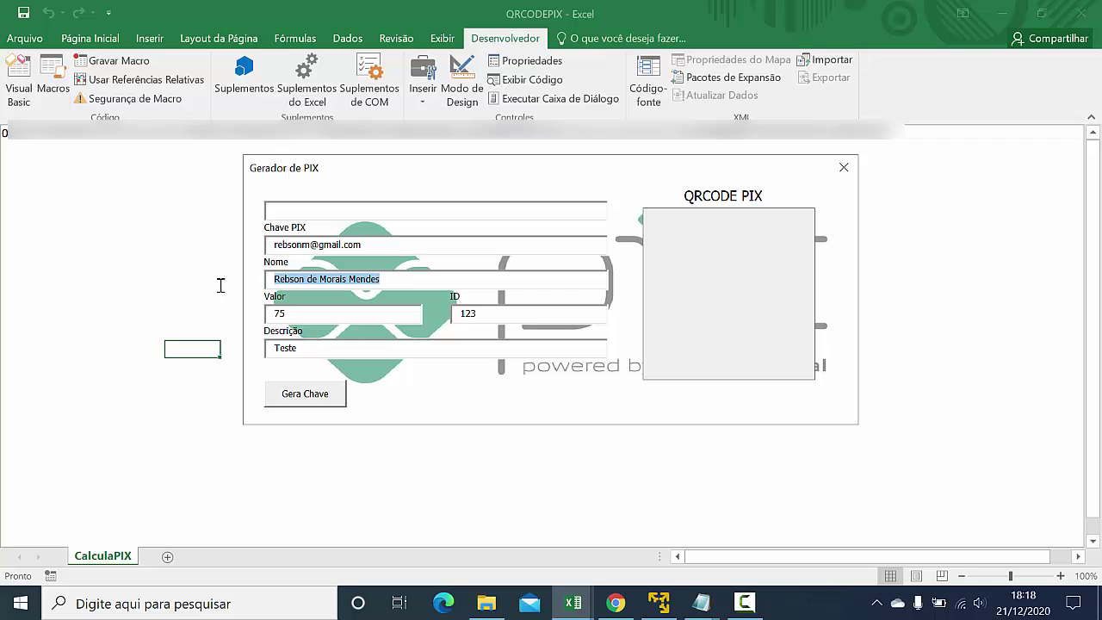
pyautogui.click(311, 313)
pyautogui.moveTo(311, 314); pyautogui.dragTo(255, 314)
pyautogui.moveTo(488, 315); pyautogui.dragTo(431, 317)
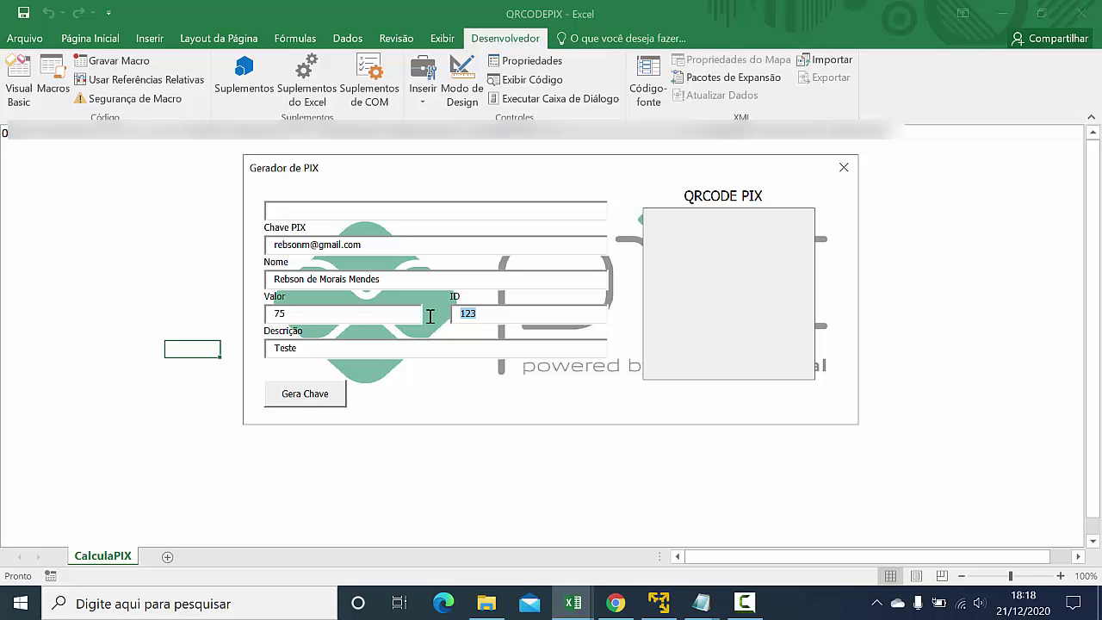
pyautogui.doubleClick(320, 344)
# - After checking the amount 75 and ID 123, append ' Excel' so the description reads 'Teste Excel'
pyautogui.click(304, 313)
pyautogui.doubleClick(509, 318)
pyautogui.click(317, 347)
pyautogui.write('Exce')
pyautogui.write('l')
# - Generate the key with Gera Chave and wait past 'Aguarde...' for the QR code image
pyautogui.click(316, 398)
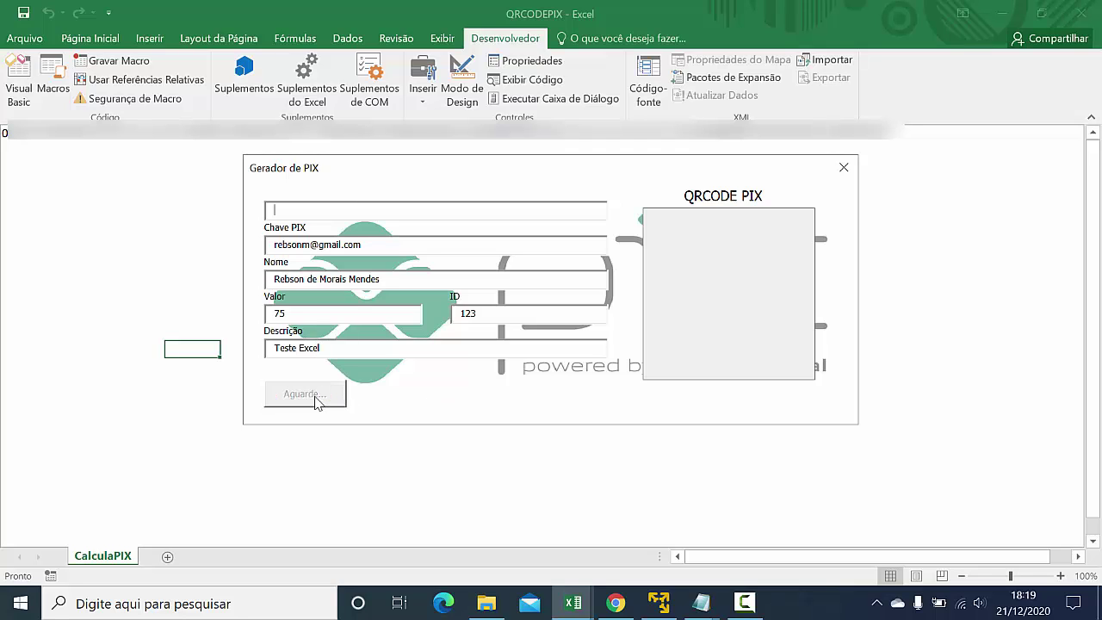